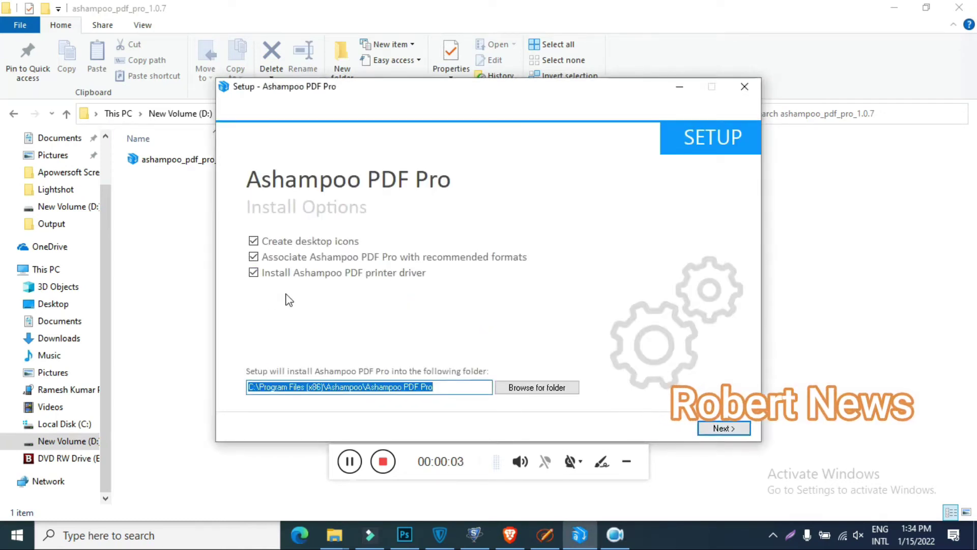
Step: Start installing Ashampoo PDF Pro with the chosen setup options
click(721, 428)
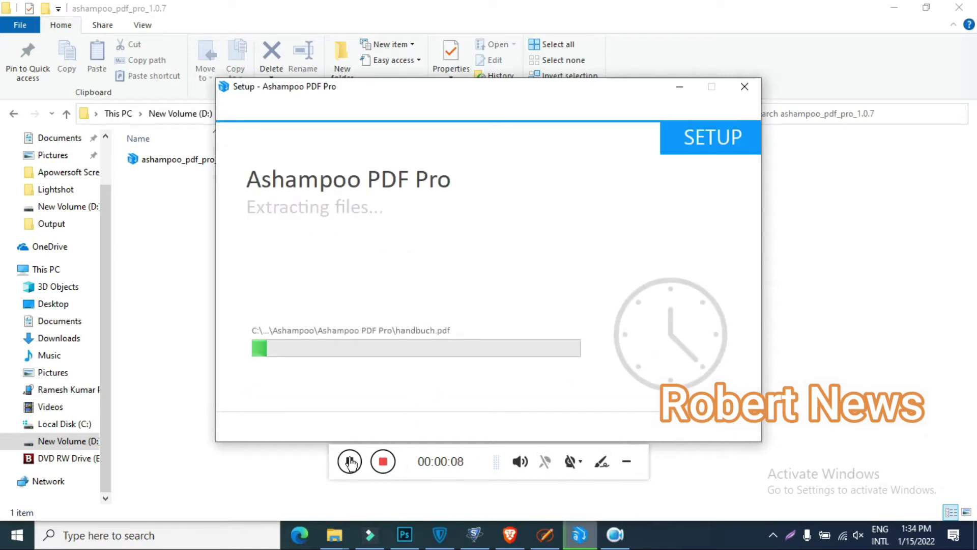
Step: Finish the installer and open the Vijayavani Epaper PDF
click(350, 462)
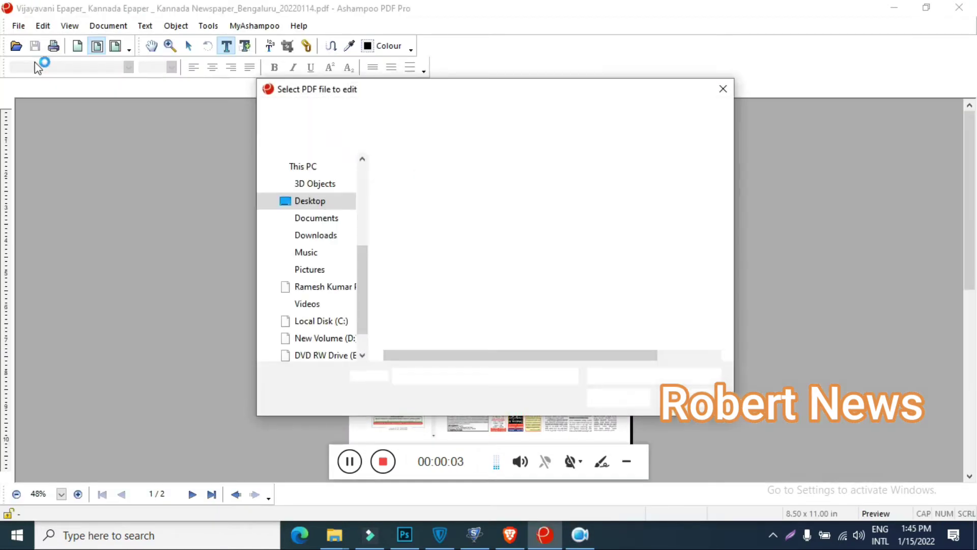
double_click(464, 242)
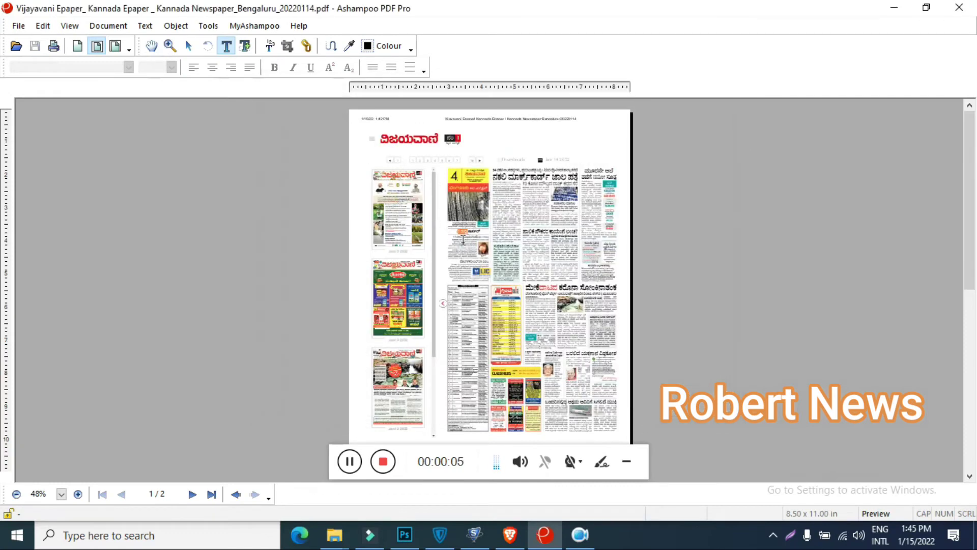
mouse_move(971, 176)
mouse_down()
mouse_move(976, 364)
mouse_move(972, 184)
mouse_up()
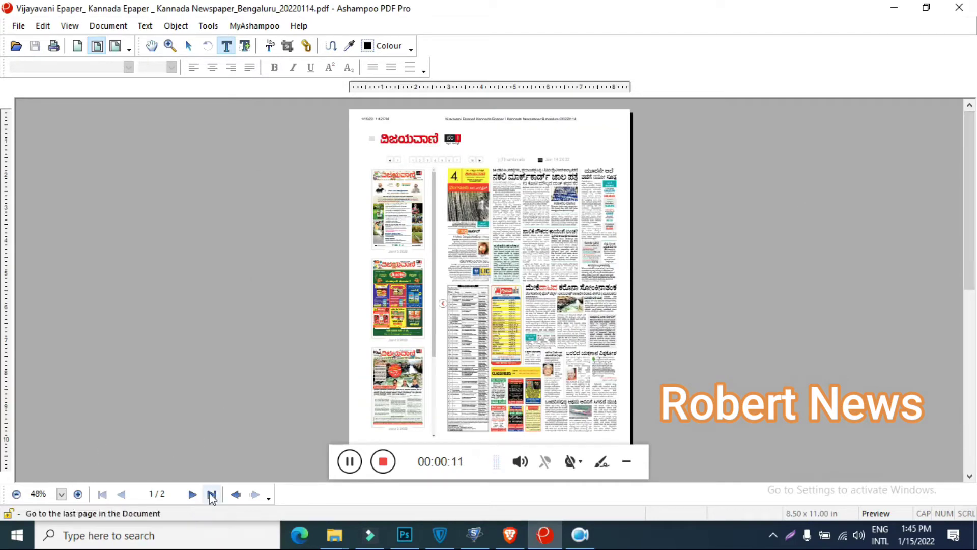
Step: Jump to the newspaper's last page, return, and zoom the front page to 108%
click(213, 496)
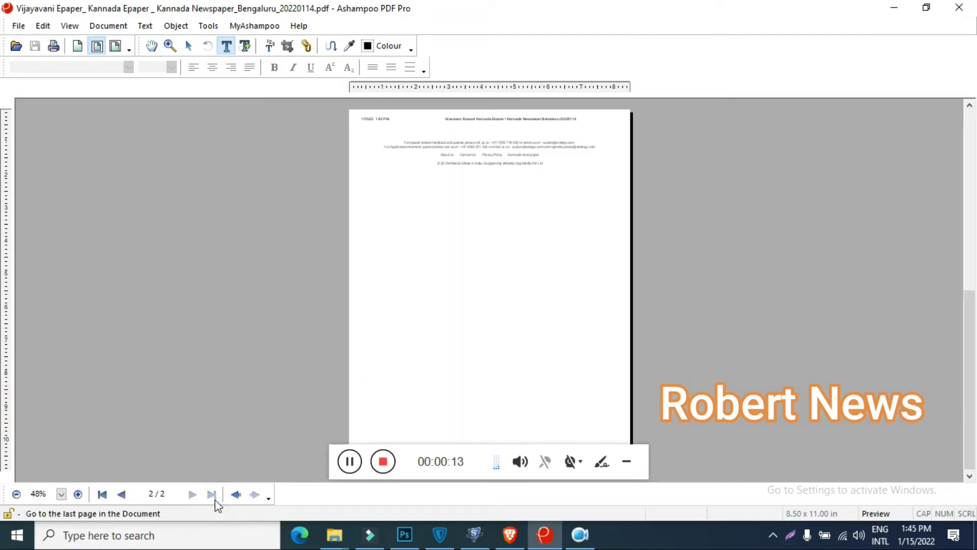
click(77, 494)
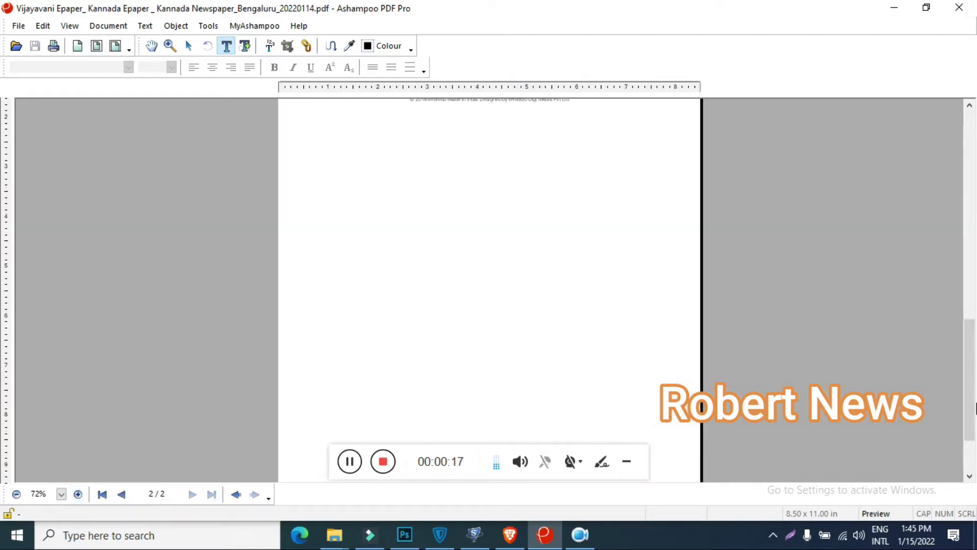
scroll(971, 275, up, 5)
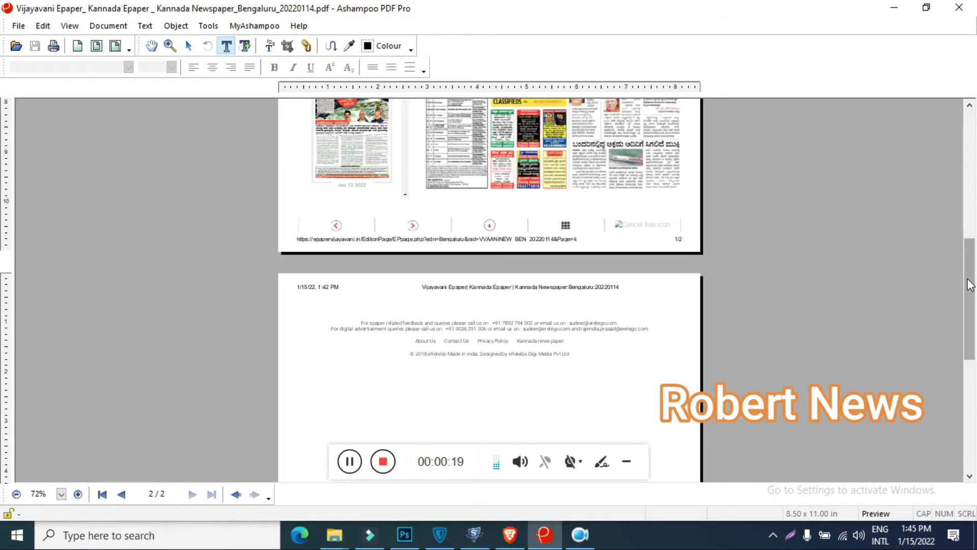
scroll(972, 275, up, 5)
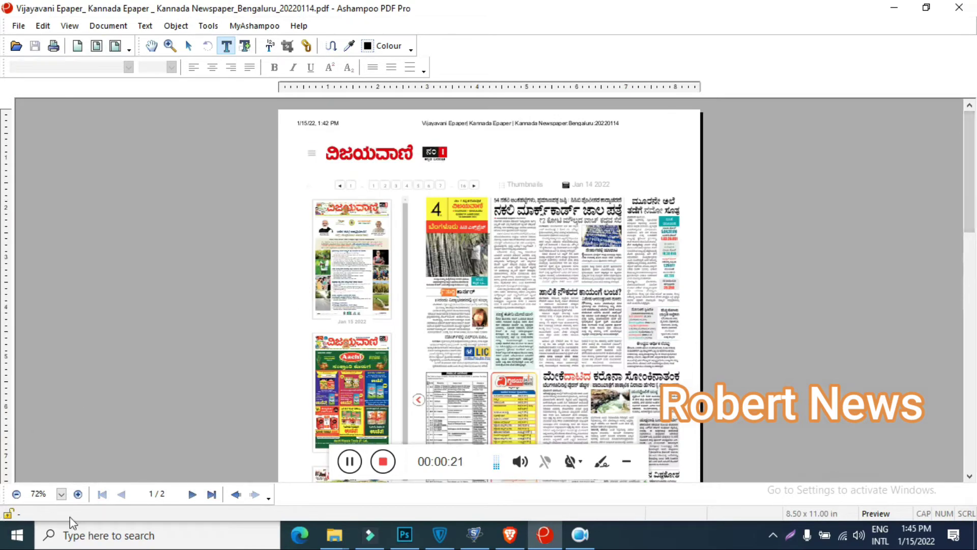
scroll(75, 495, down, 1)
click(75, 493)
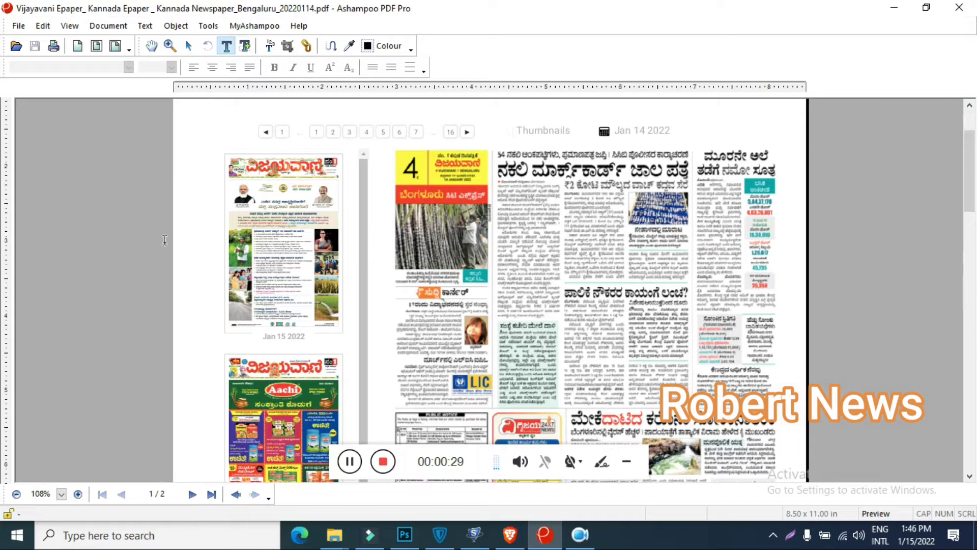
Step: Look at the Document Security dialog briefly and close it unchanged
click(77, 31)
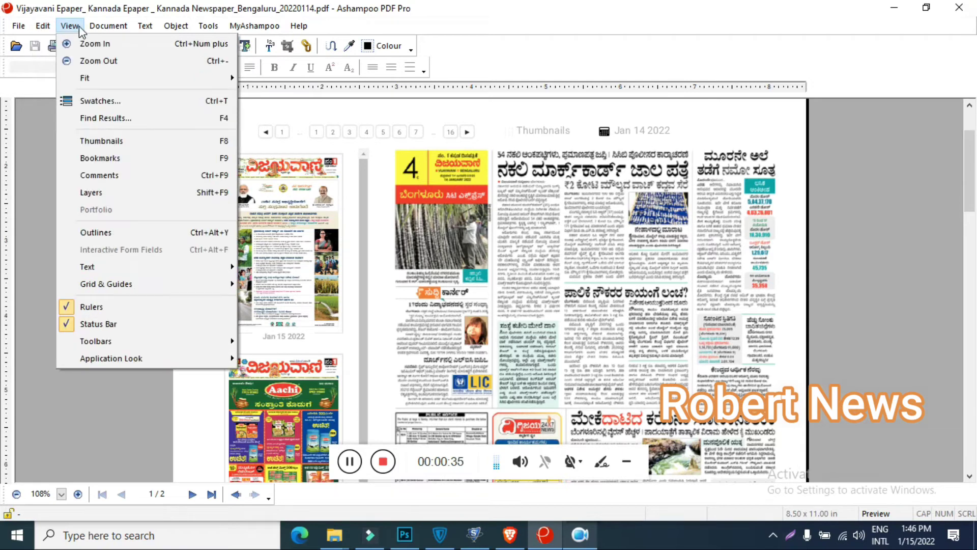
mouse_move(108, 25)
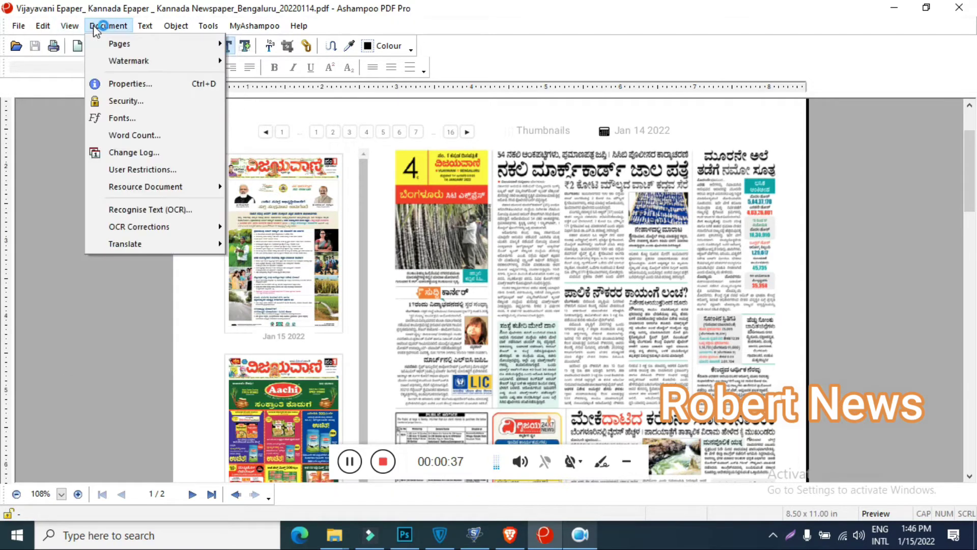
click(135, 100)
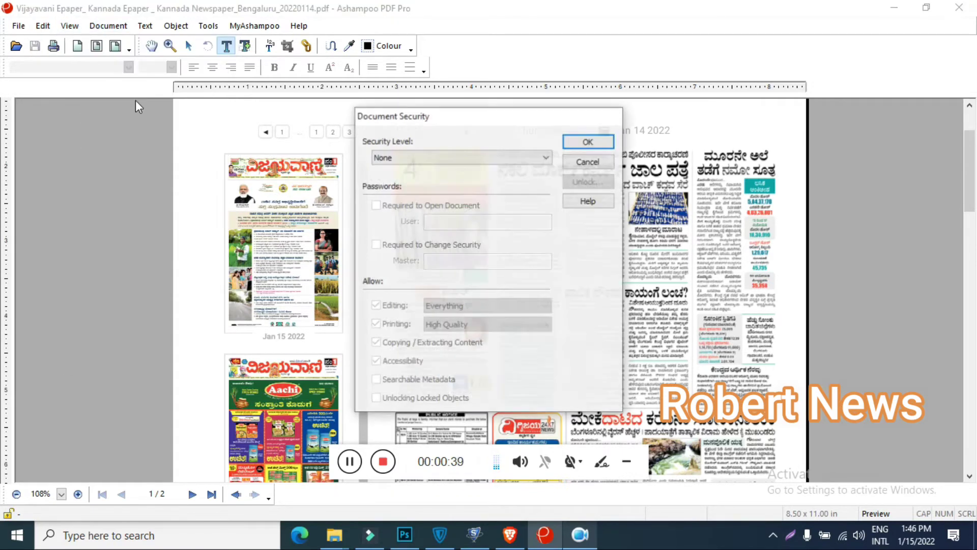
click(588, 142)
click(69, 25)
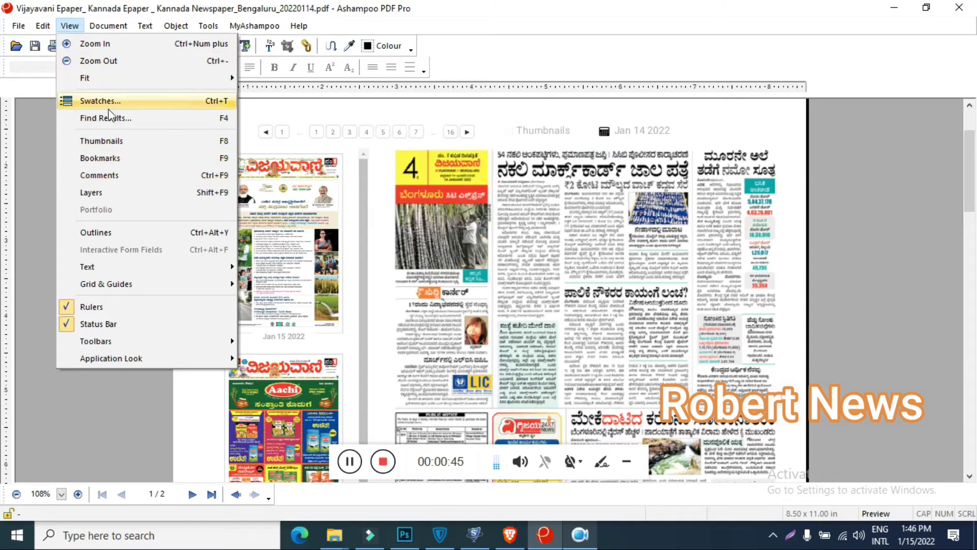
Step: Preview Acrobat 7 (128-bit AES) security with an open password, then cancel without applying
click(69, 23)
click(108, 25)
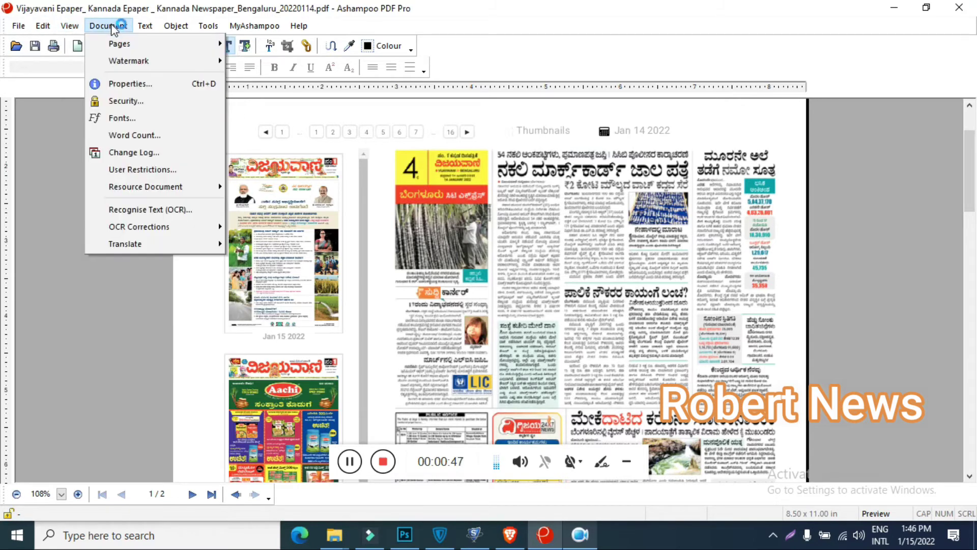
click(124, 101)
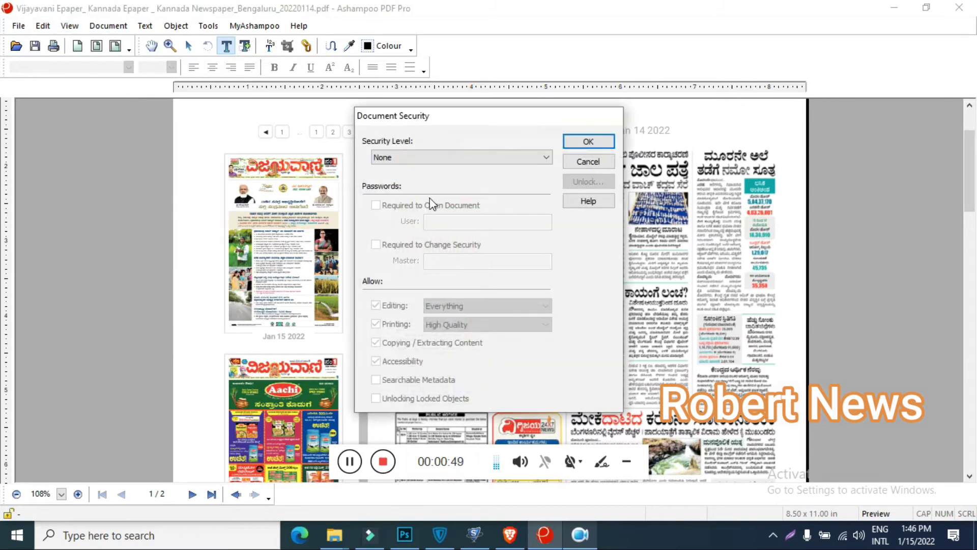
click(426, 156)
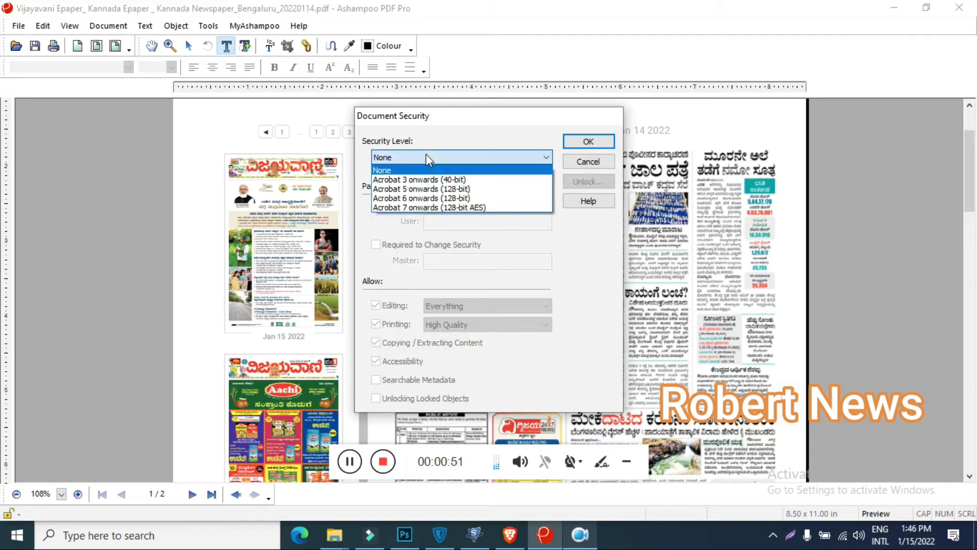
click(434, 207)
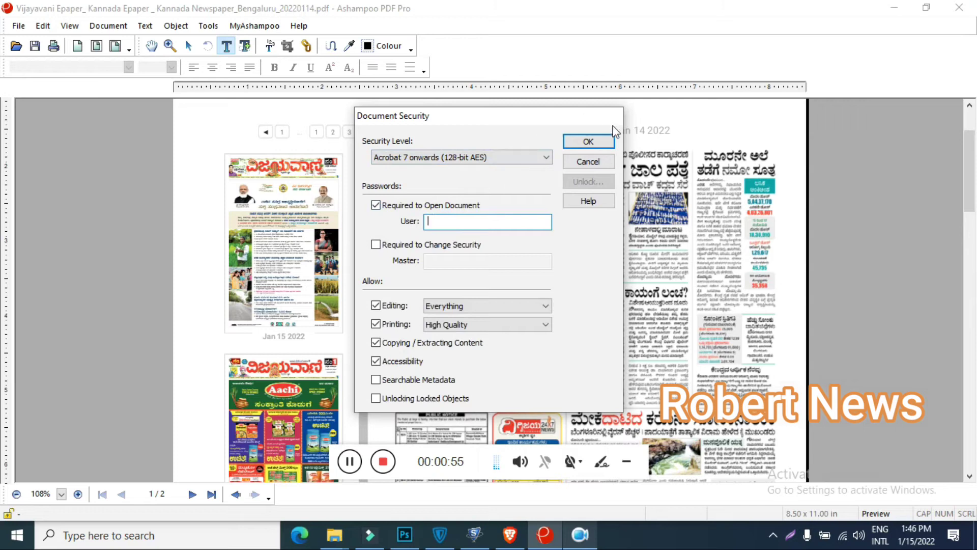
click(589, 161)
click(74, 26)
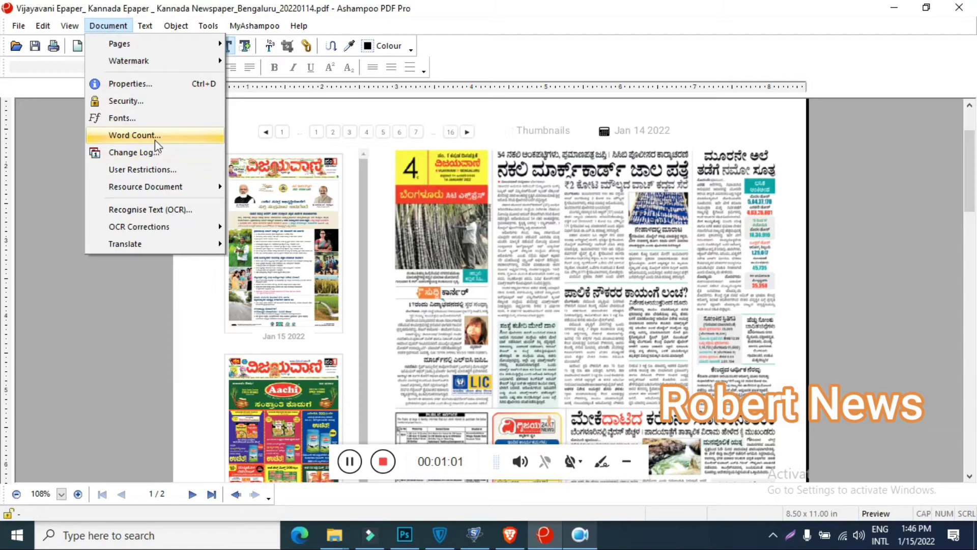
Step: Run Word Count on pages 1 to 2, close it, and bring up the Tools menu
click(155, 140)
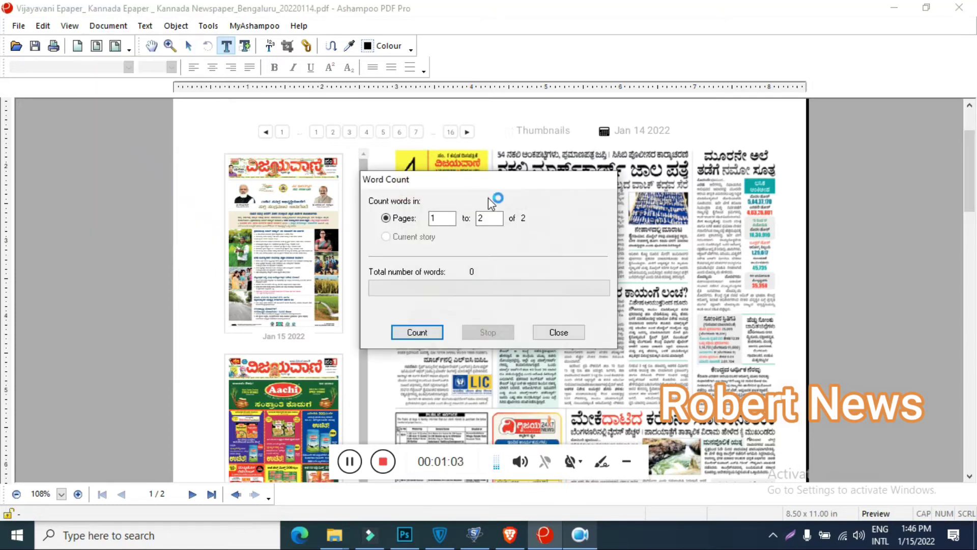
click(419, 333)
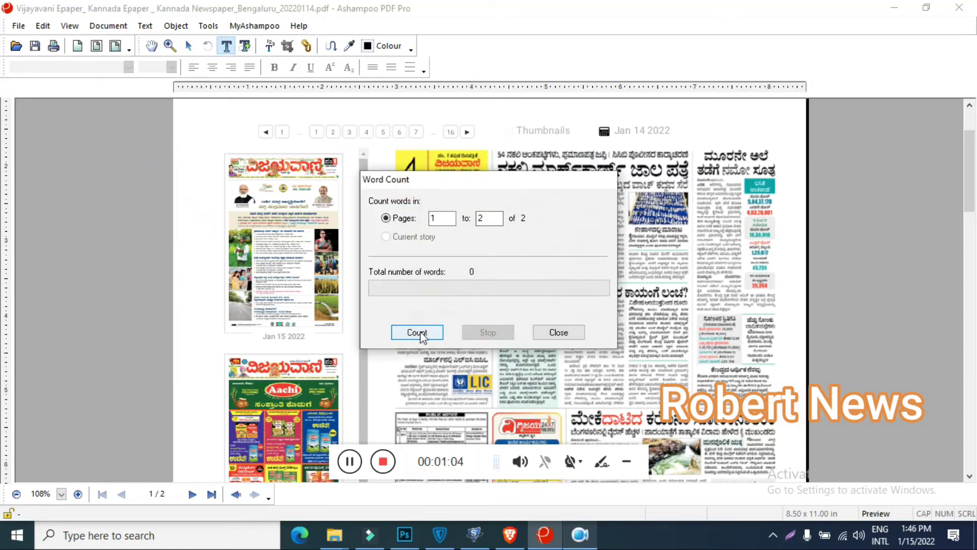
click(559, 331)
click(145, 27)
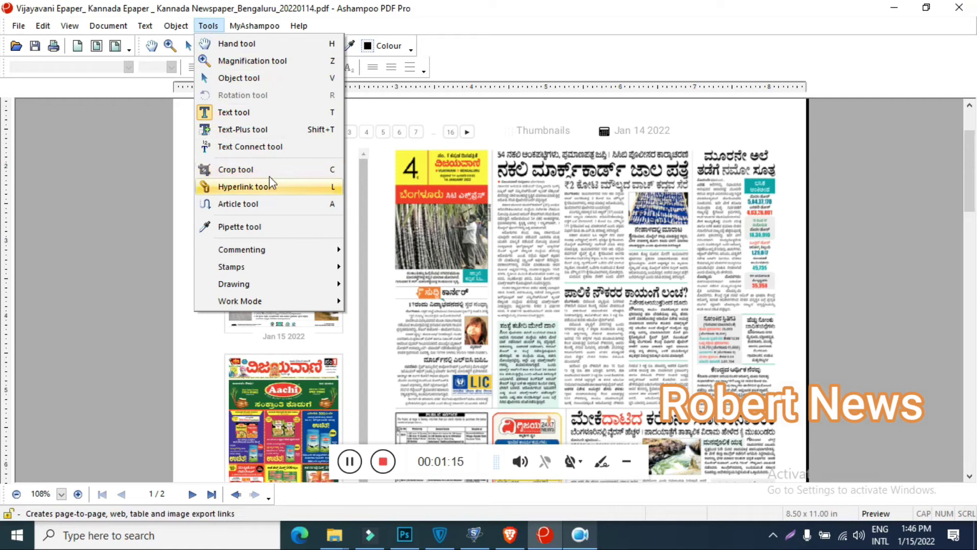
Step: Select the Text tool, browse Object, and view the About box showing version 1.07 trial
click(226, 112)
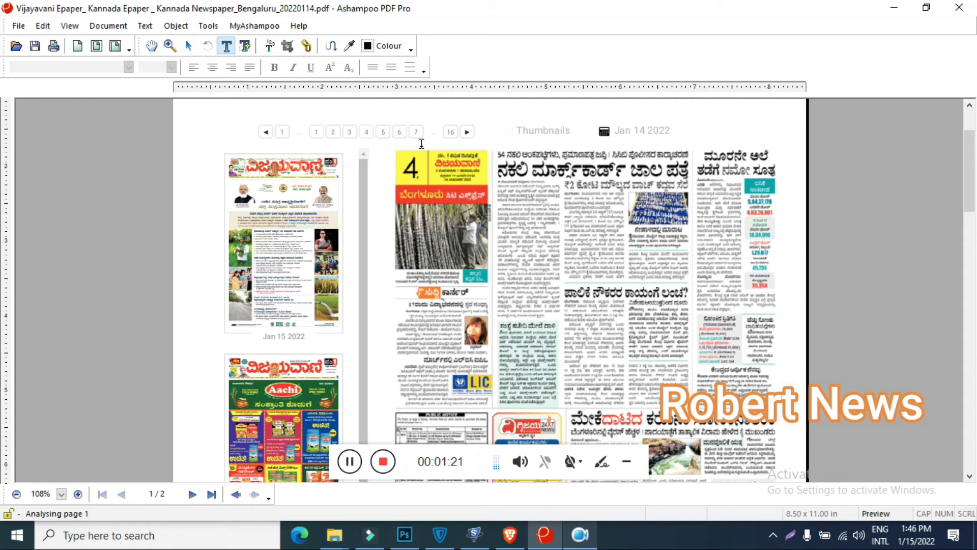
click(171, 31)
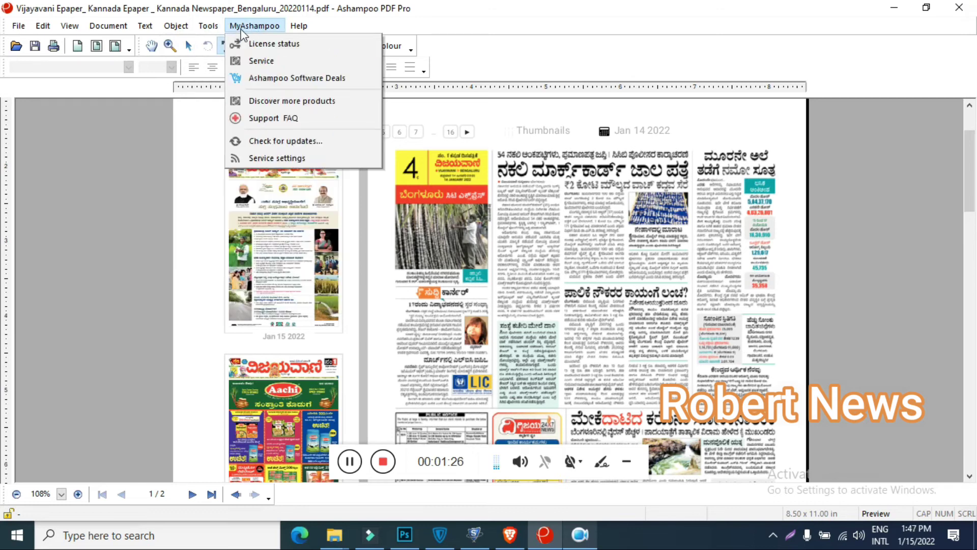
mouse_move(299, 24)
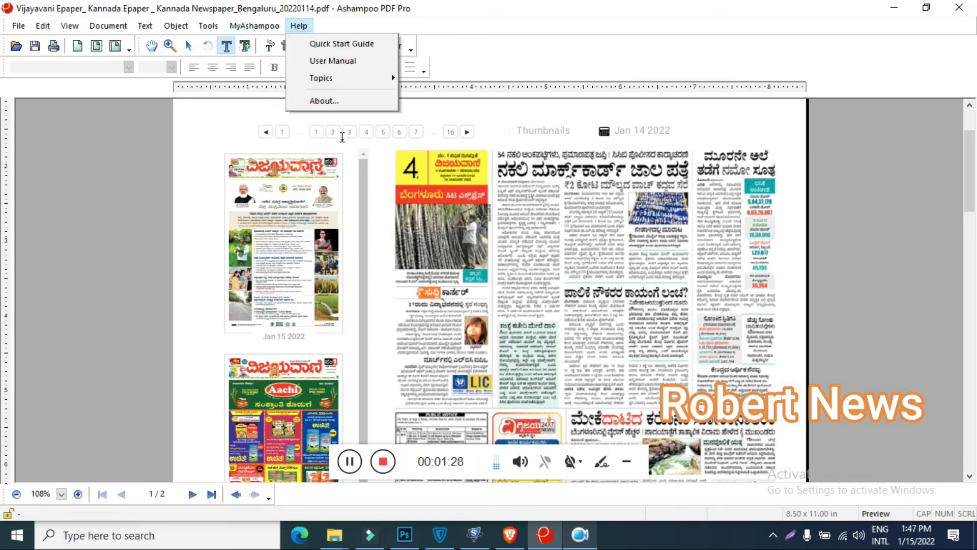
click(341, 103)
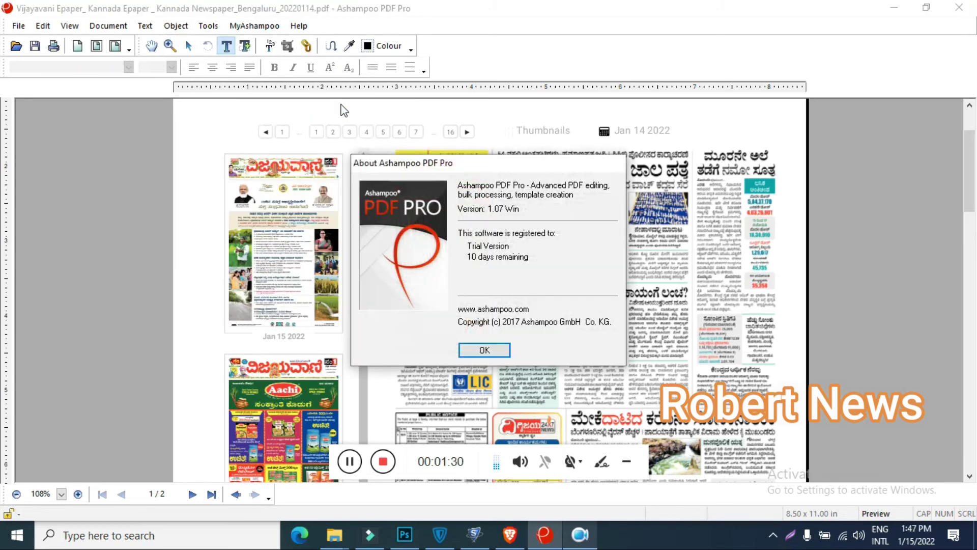
click(483, 350)
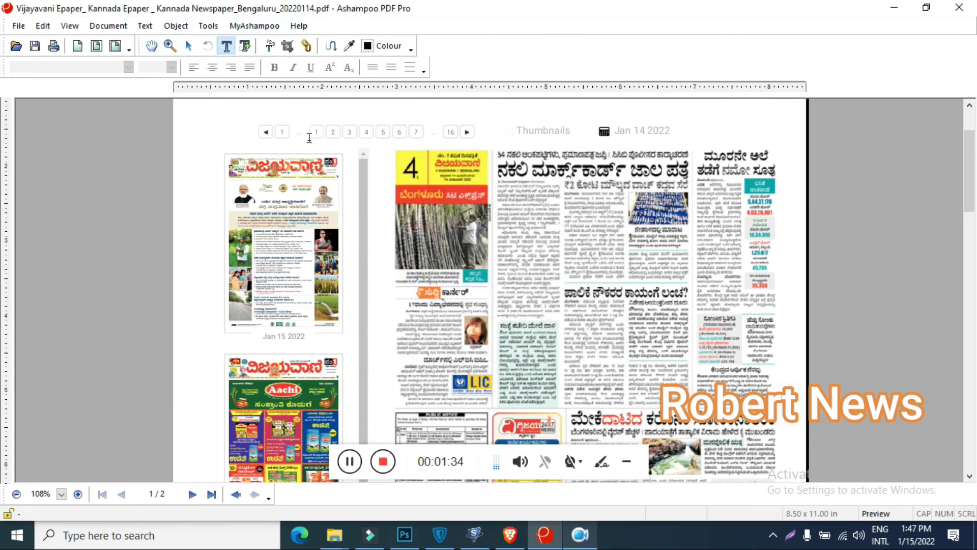
Step: Browse the Text menu and switch to the Text-Plus tool for adding text boxes
click(147, 29)
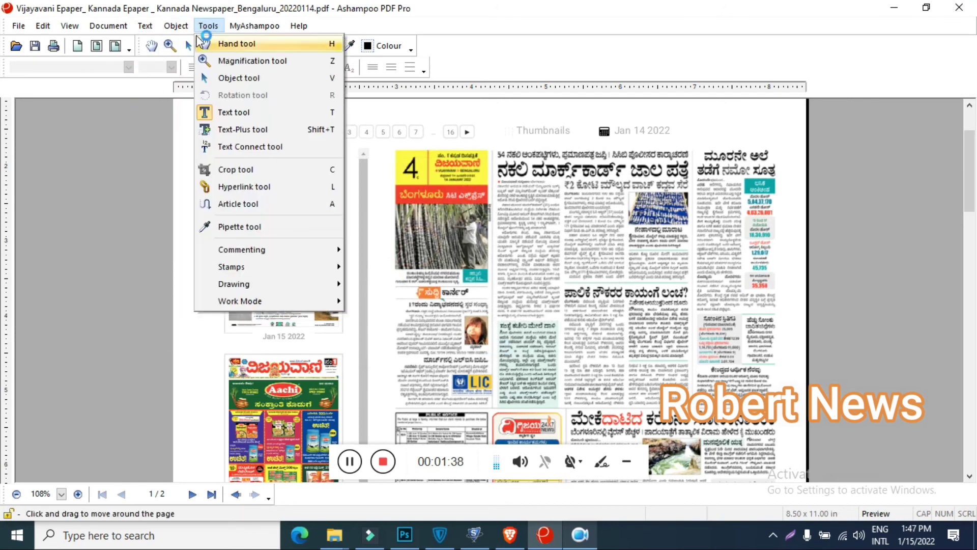
click(166, 74)
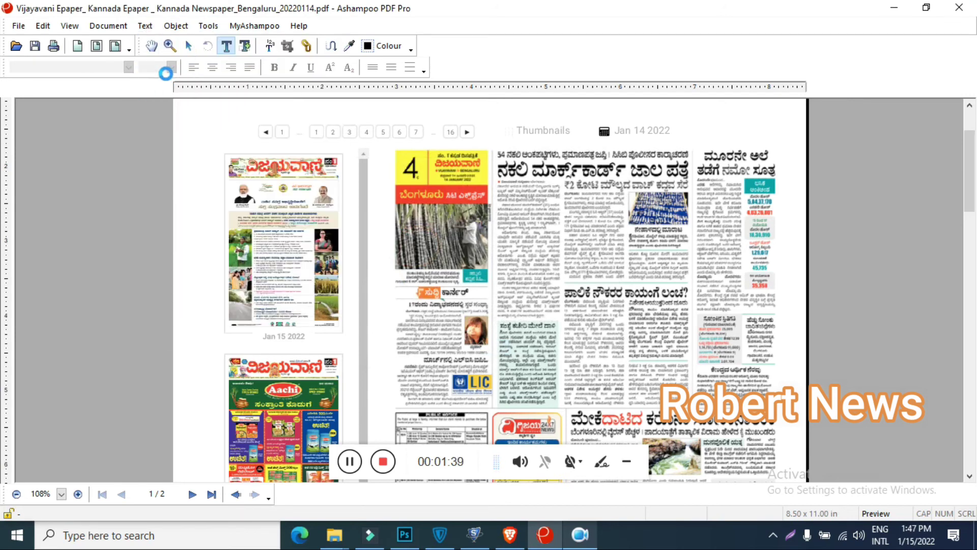
click(244, 46)
Step: Type a text box reading 'yyyky' at the top of the front page and click away
click(377, 116)
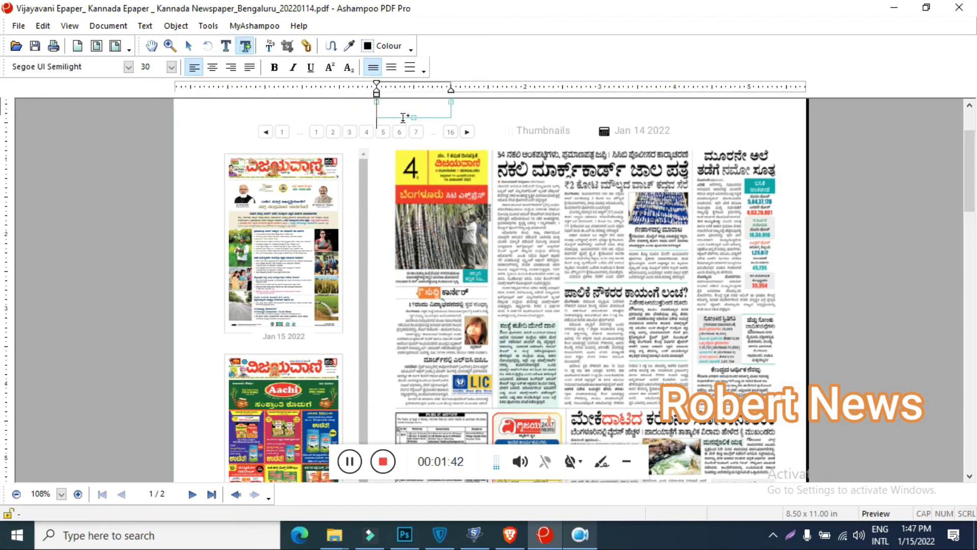
text(yyyky)
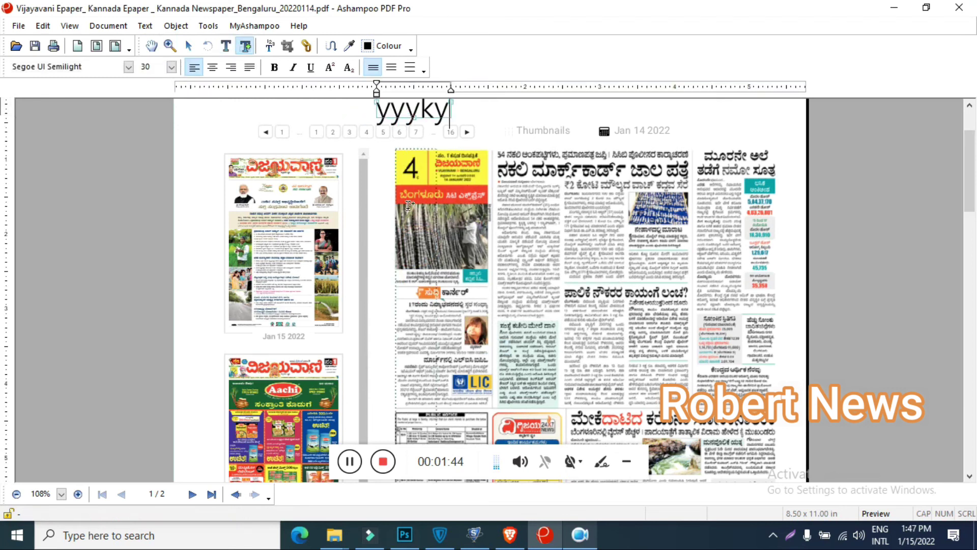
click(479, 117)
click(497, 170)
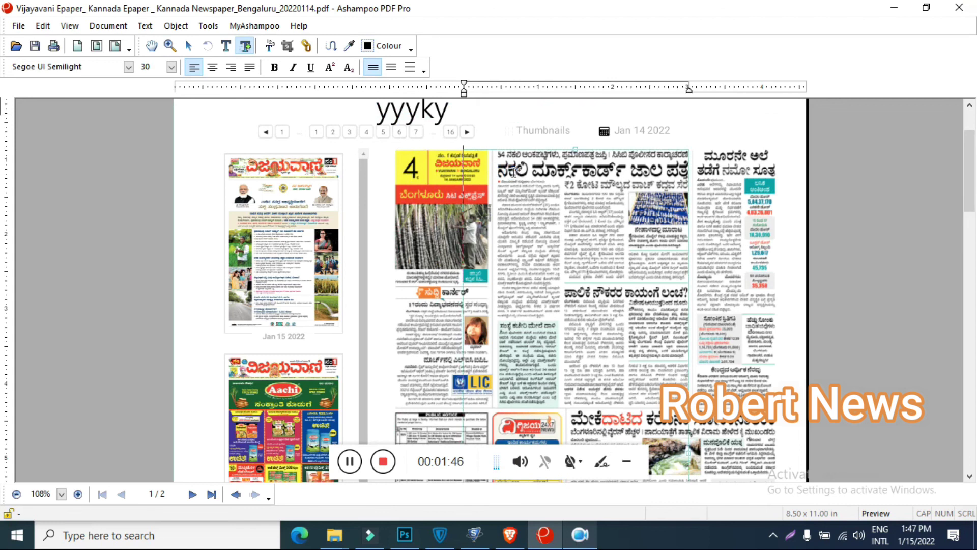